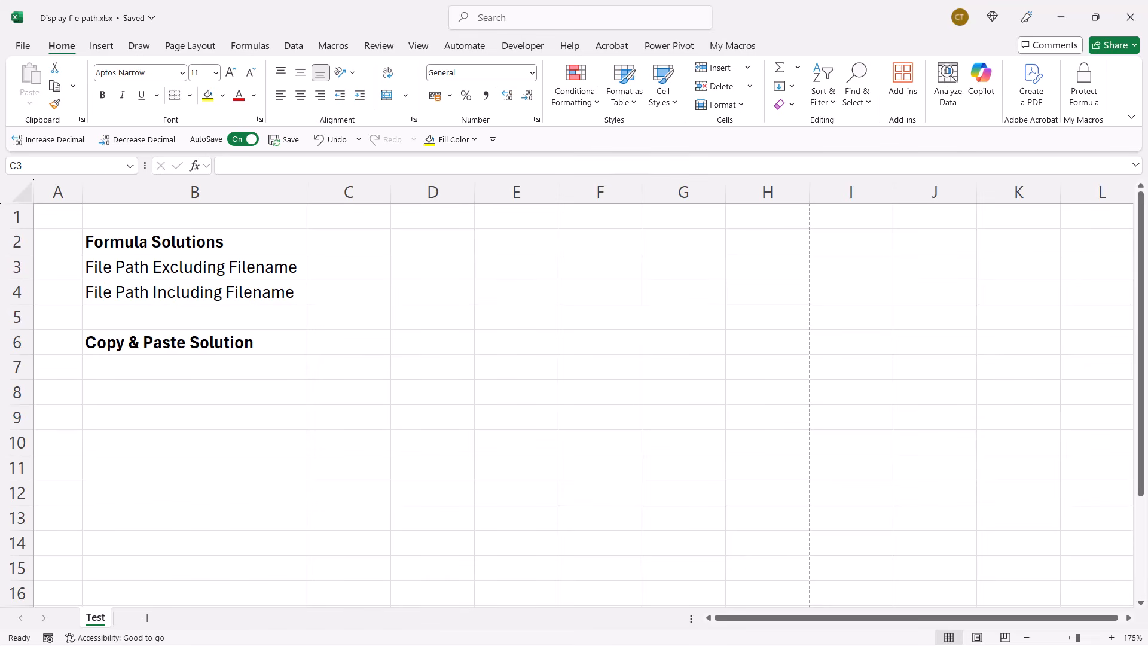
Enter an INFO formula in C3 that returns the current directory, using the "directory" type.
{"action": "left_click", "coordinate": [334, 263]}
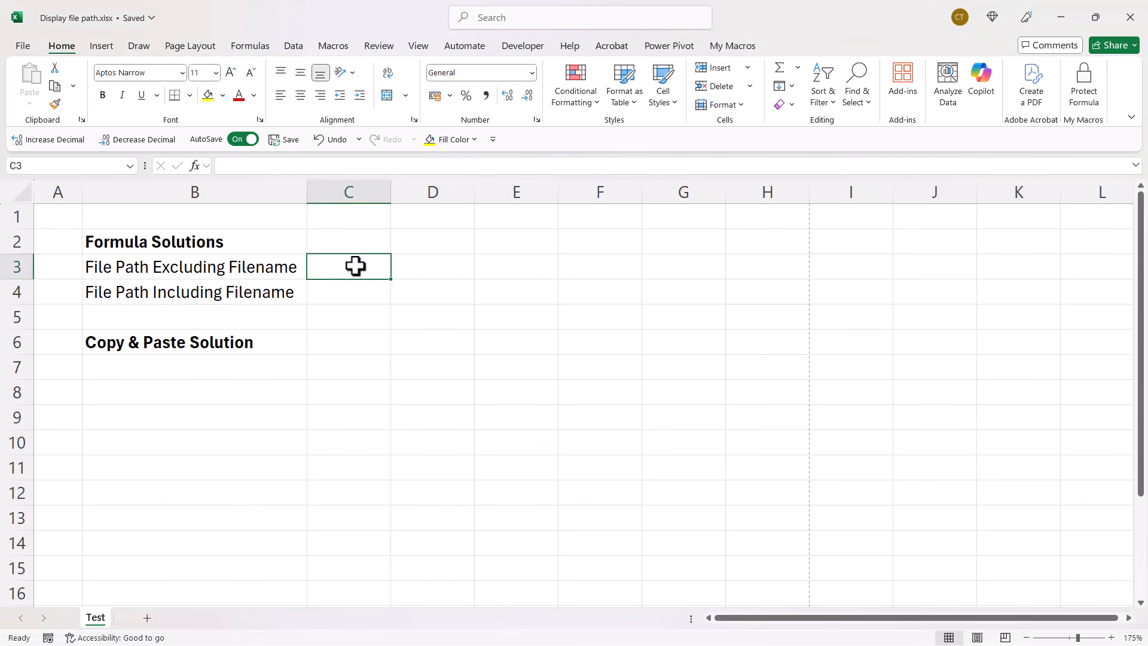
{"action": "type", "text": "="}
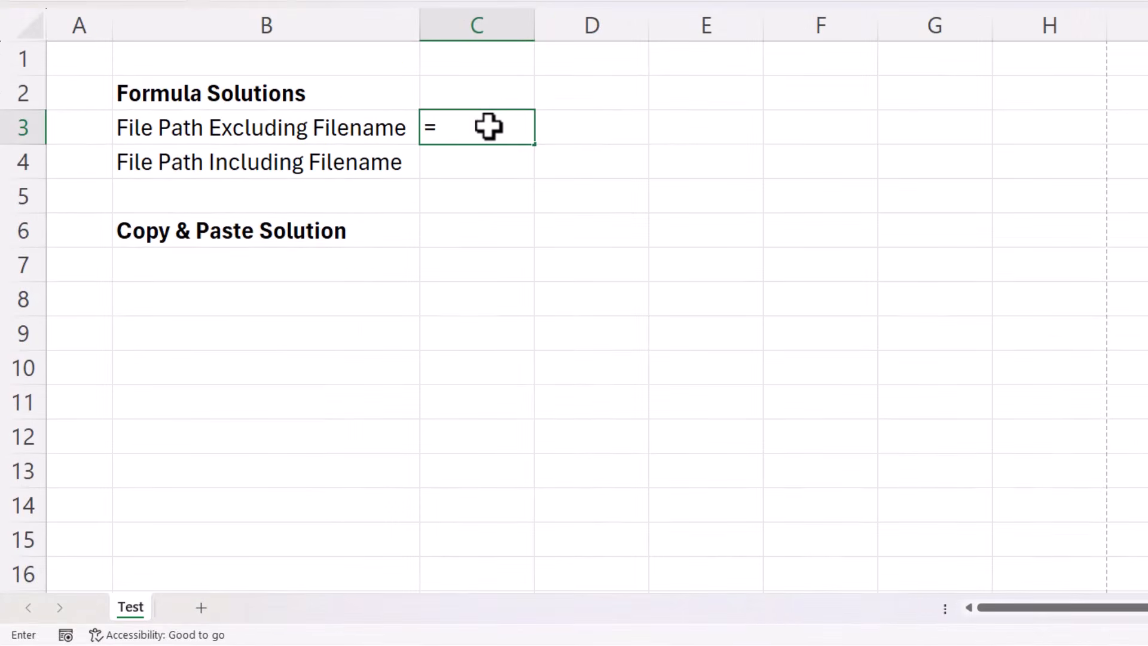
{"action": "type", "text": "info"}
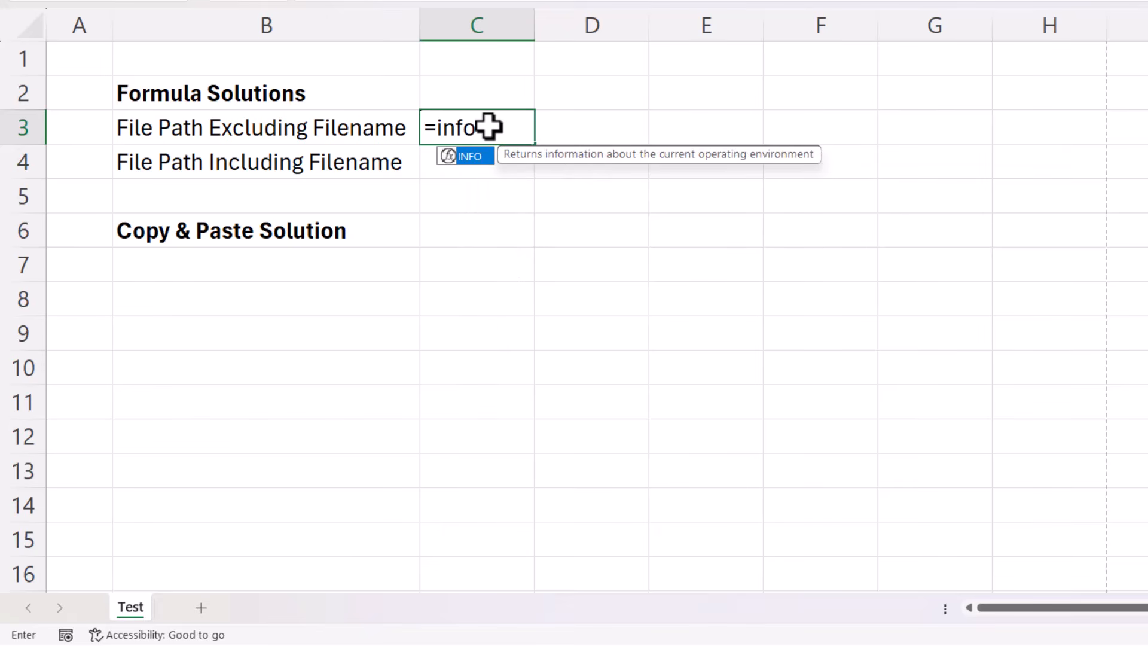
{"action": "type", "text": "("}
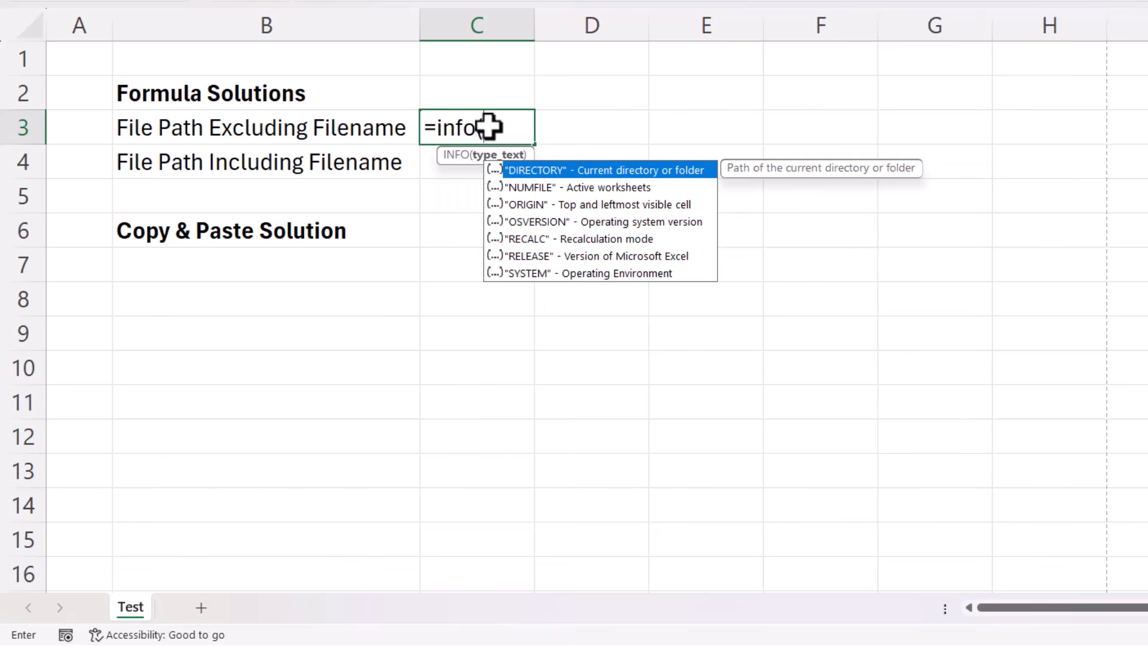
{"action": "double_click", "coordinate": [537, 171]}
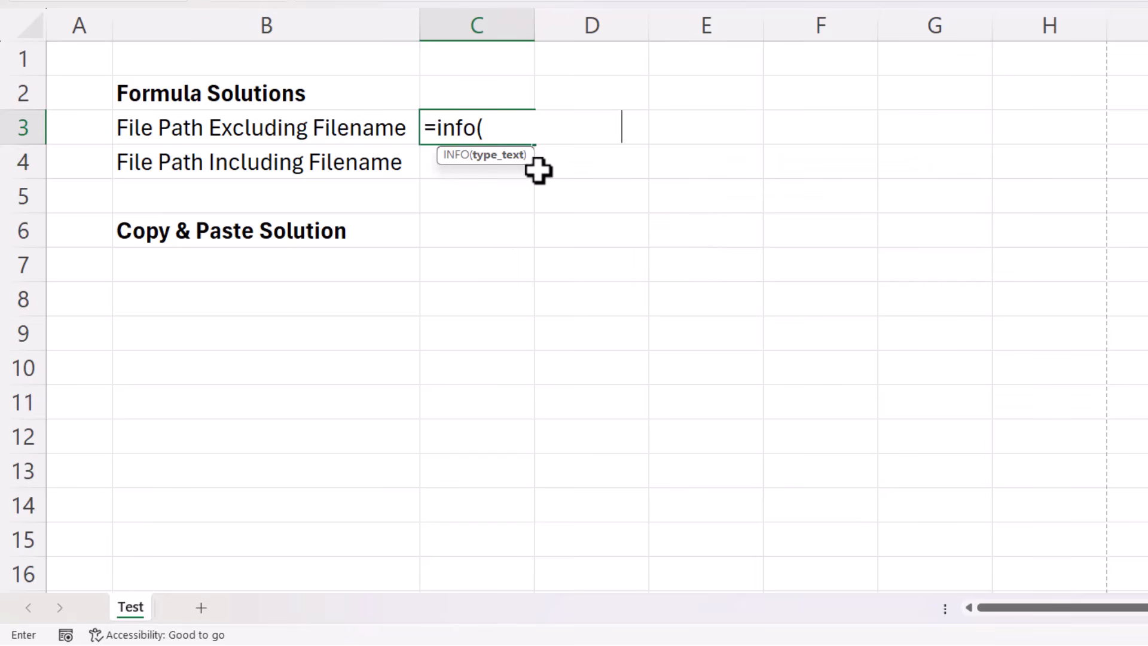
{"action": "type", "text": ")"}
{"action": "key", "text": "Return"}
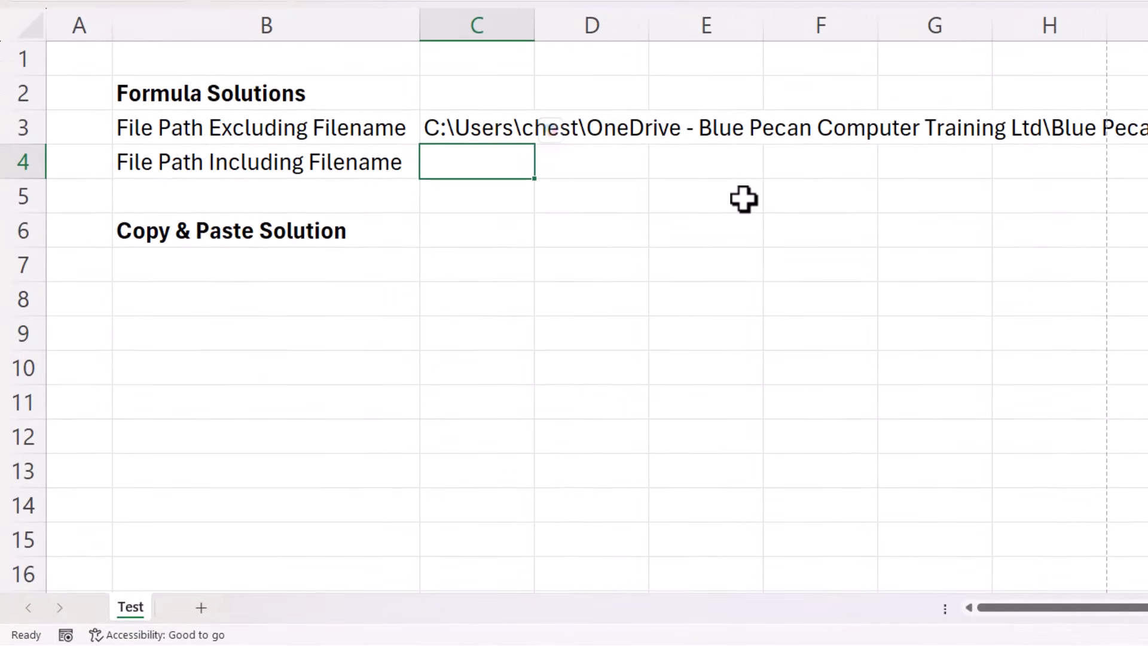
Enter =CELL("filename") in C4 to return the file path including the filename.
{"action": "type", "text": "=cel"}
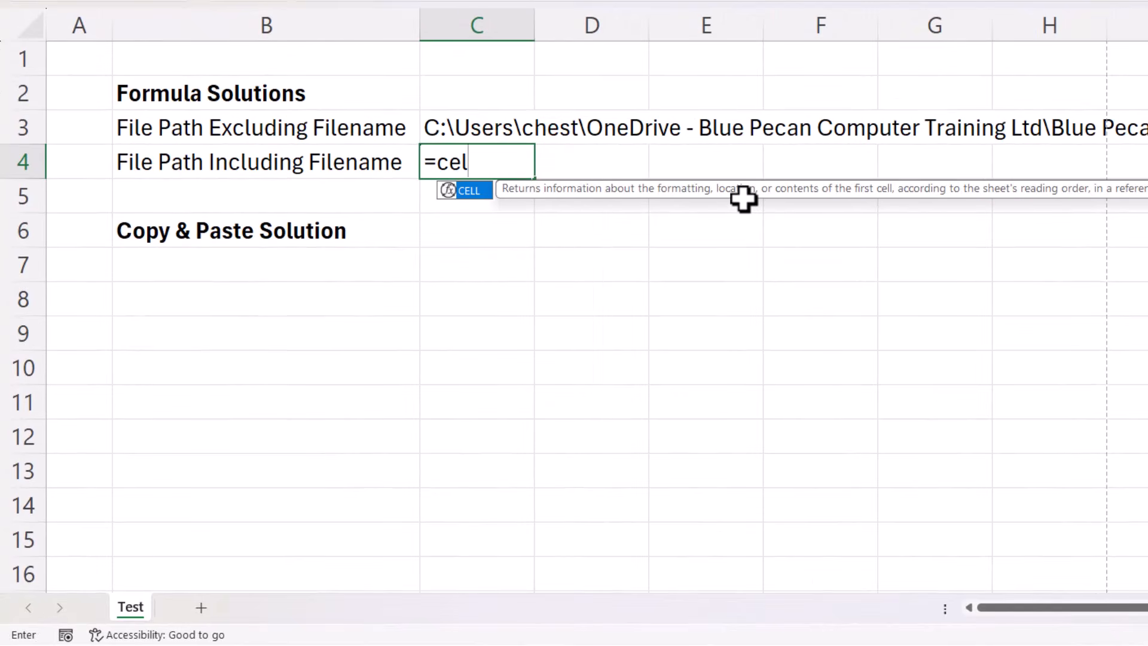
{"action": "type", "text": "l("}
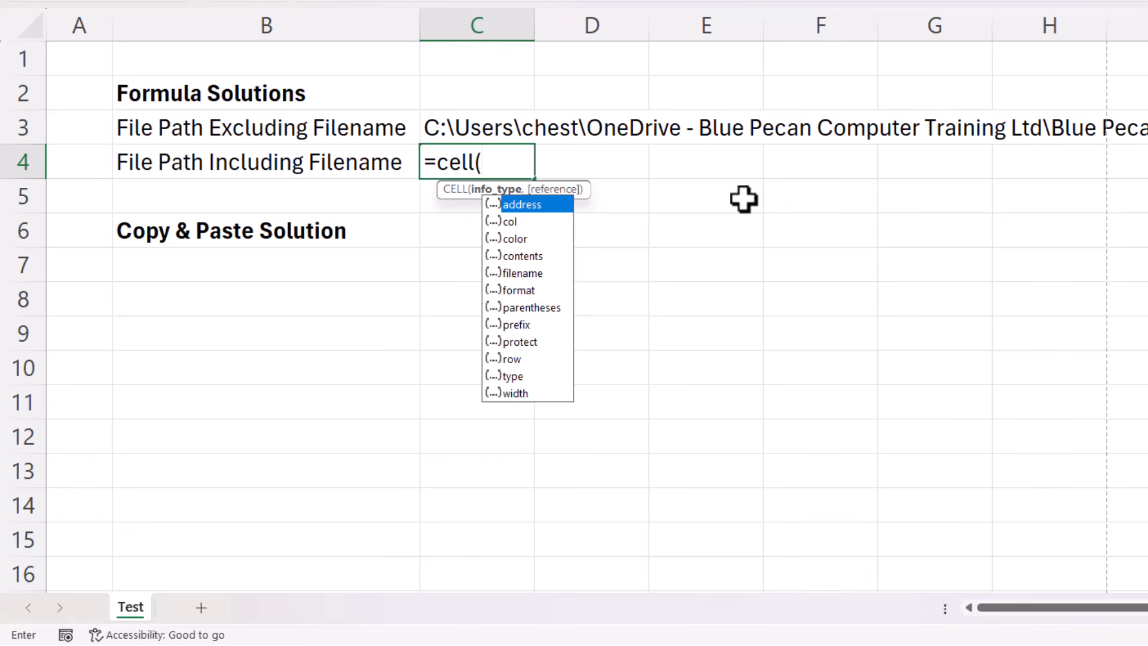
{"action": "double_click", "coordinate": [516, 274]}
{"action": "type", "text": ")"}
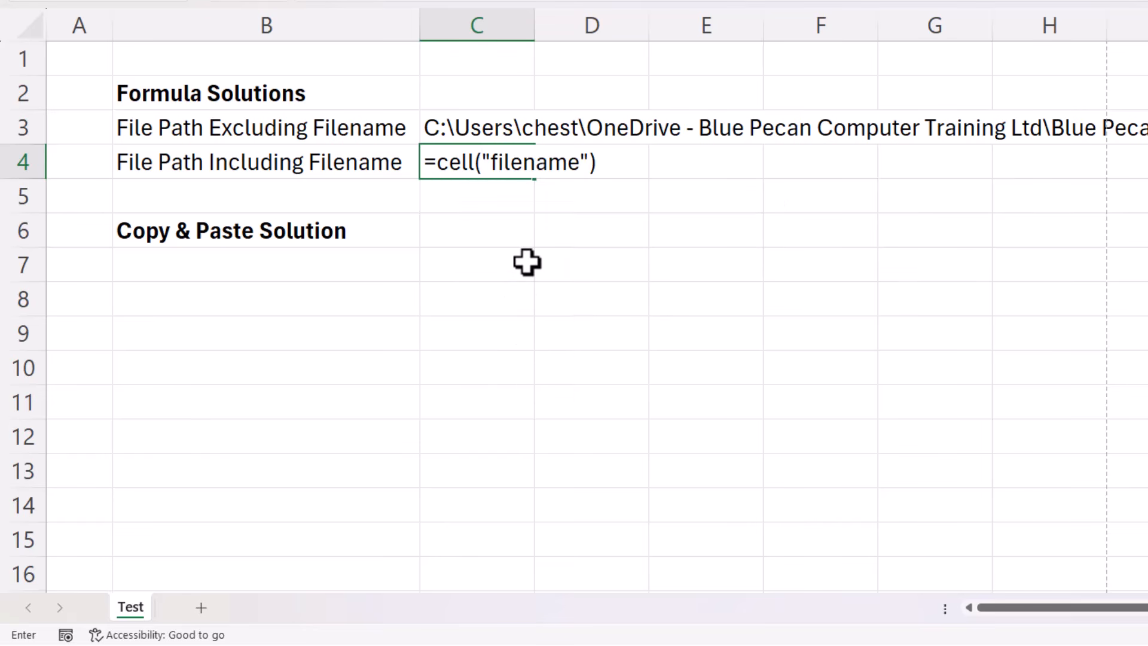
{"action": "key", "text": "Return"}
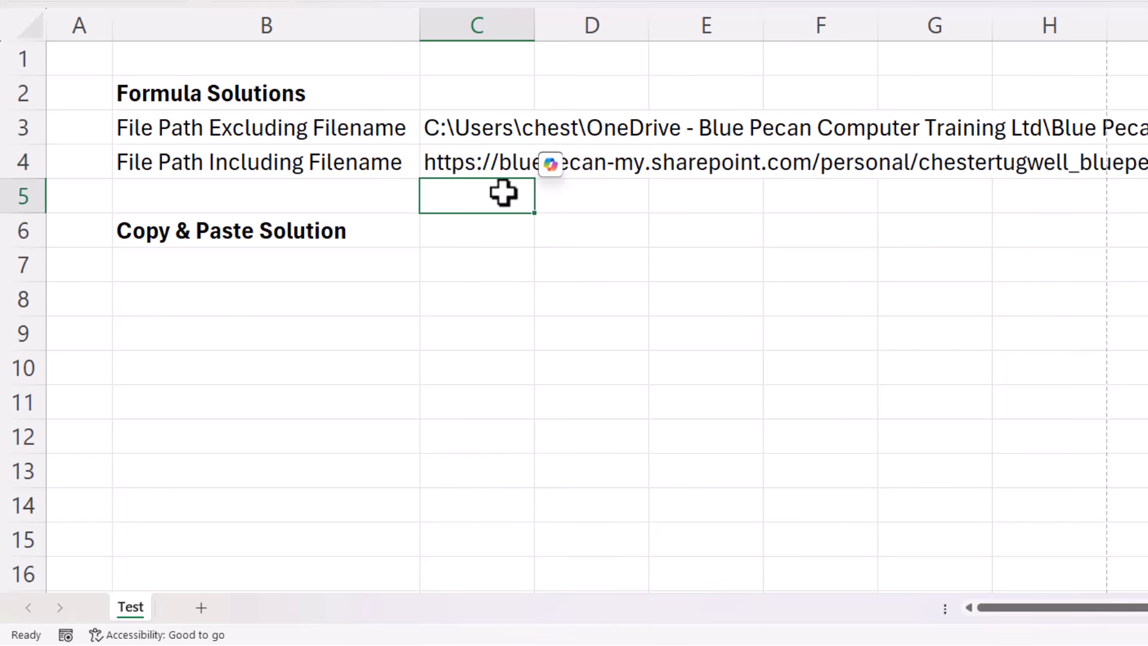
{"action": "key", "text": "Down"}
{"action": "key", "text": "Down"}
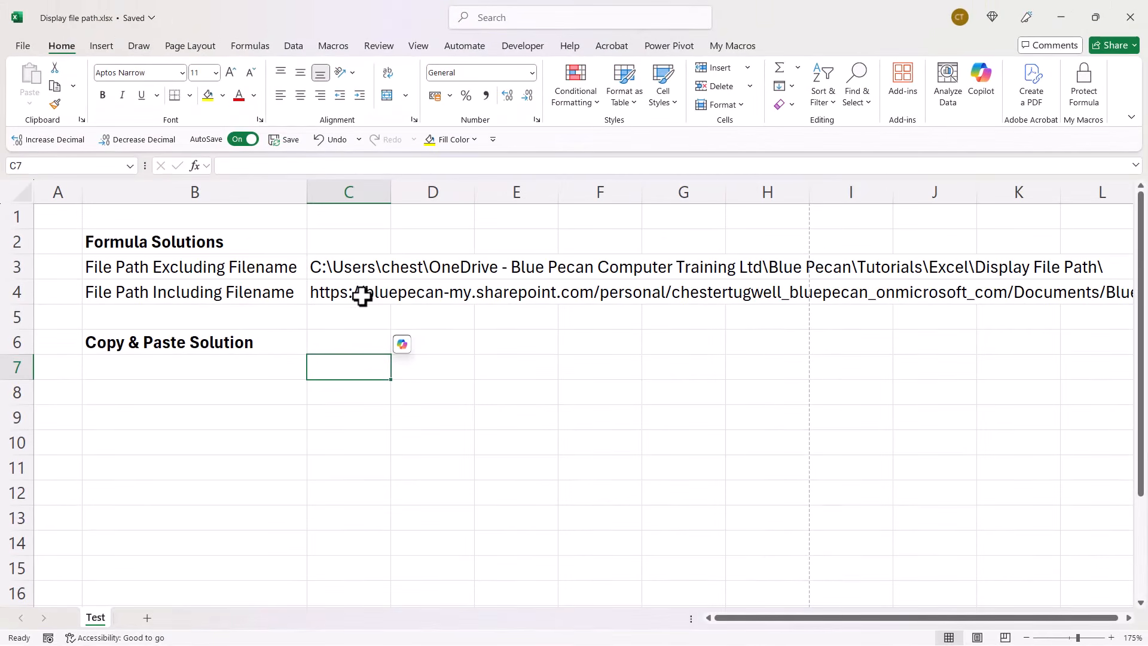
Review C4's full path, then wrap its CELL function in LEFT and start the num_chars argument with FIND("]",.
{"action": "left_click", "coordinate": [352, 295]}
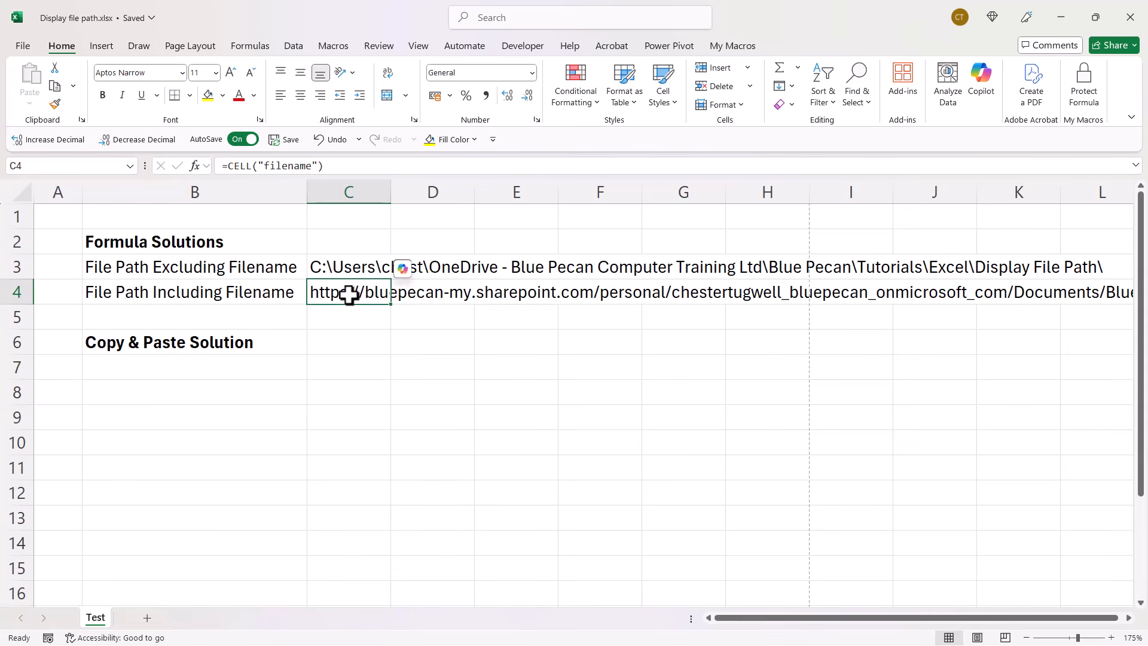
{"action": "left_click_drag", "start_coordinate": [1129, 618], "coordinate": [1129, 618]}
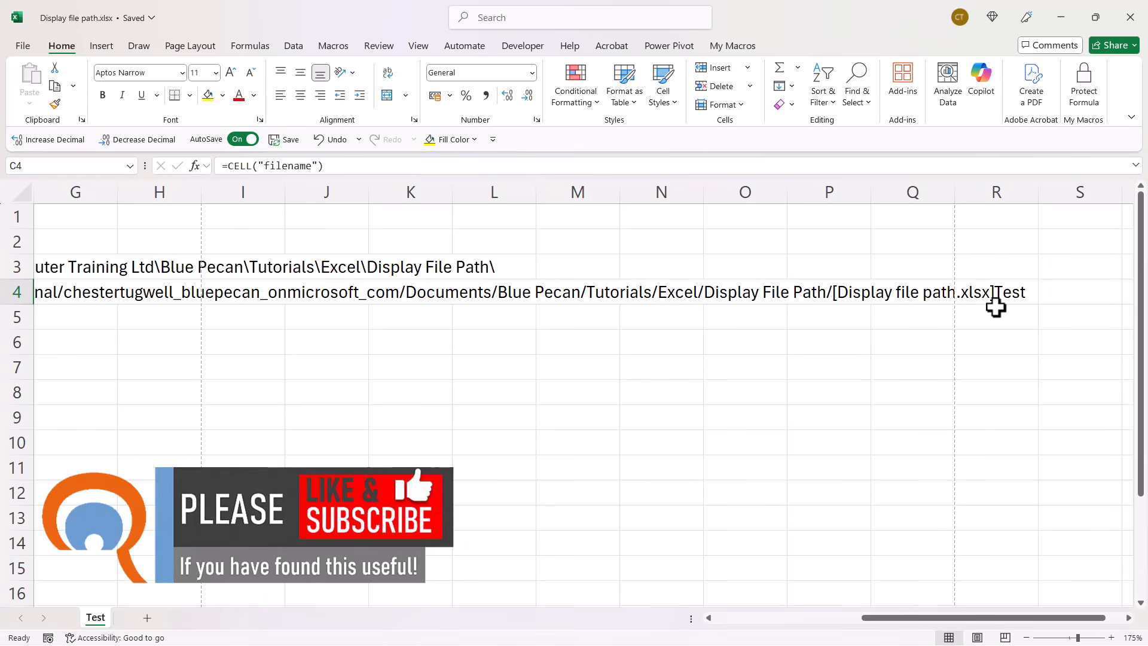
{"action": "left_click_drag", "start_coordinate": [1014, 615], "coordinate": [750, 615]}
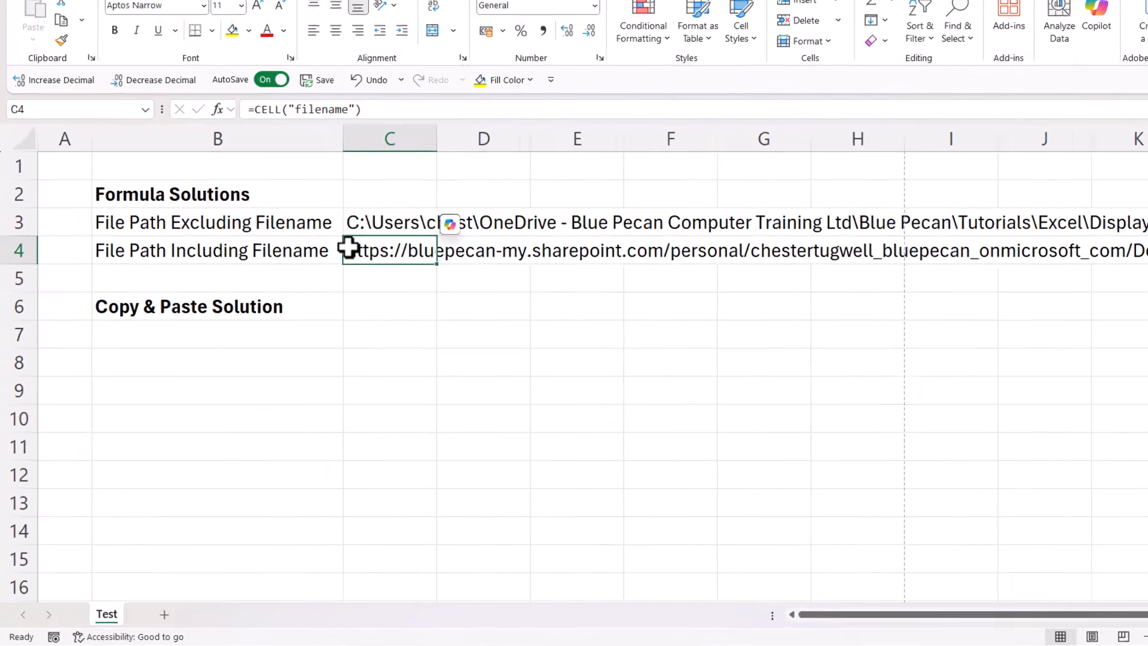
{"action": "double_click", "coordinate": [348, 247]}
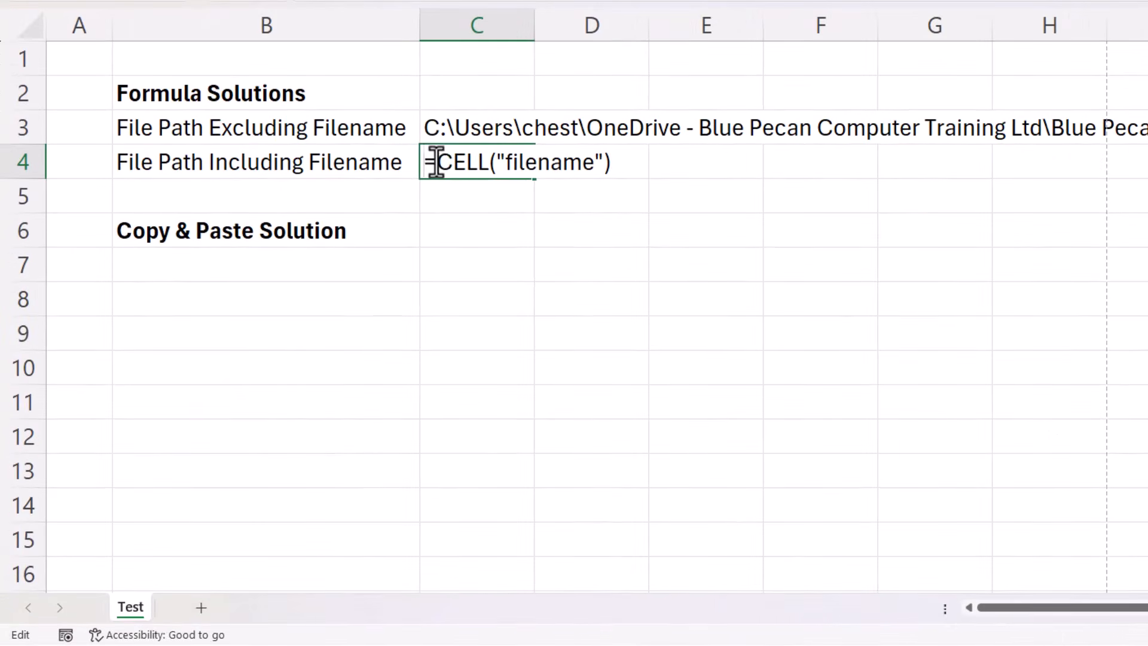
{"action": "type", "text": "left("}
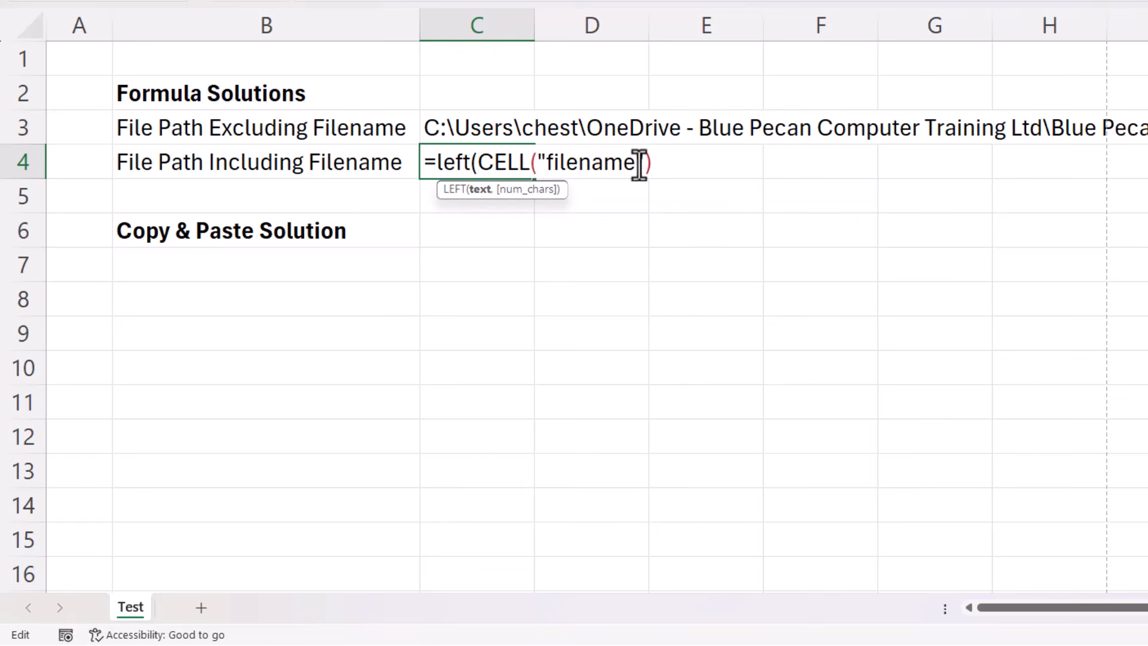
{"action": "type", "text": ","}
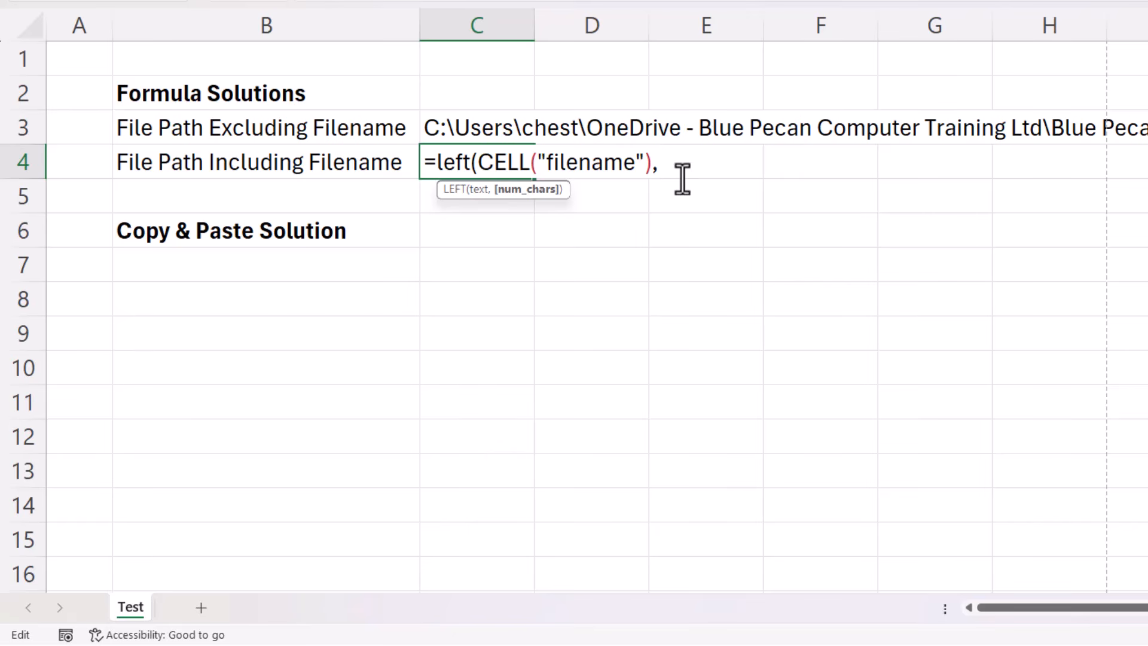
{"action": "type", "text": "find("}
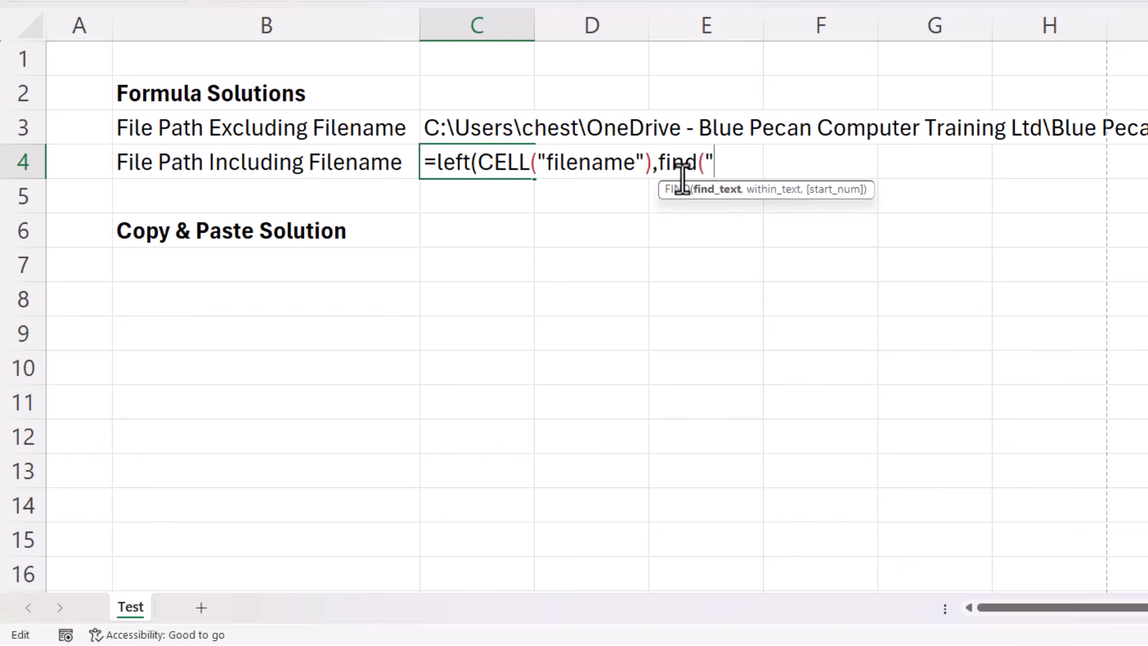
{"action": "type", "text": "\"]\","}
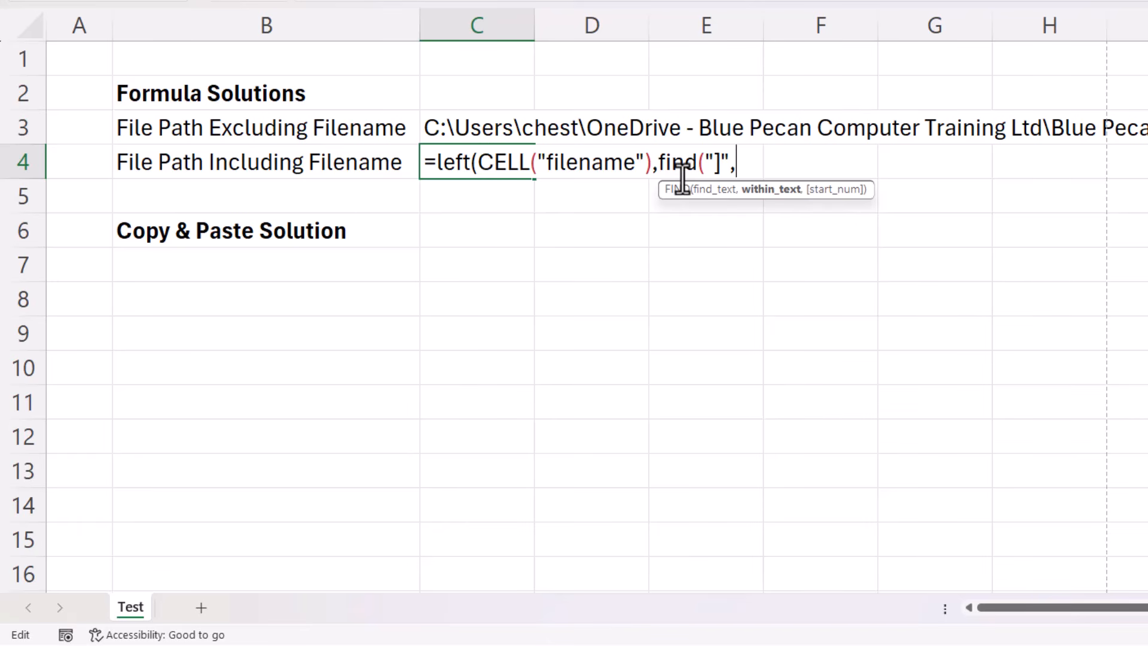
Complete the C4 formula as =LEFT(CELL("filename"),FIND("]",CELL("filename"))), reusing the existing CELL function, and check the full result.
{"action": "left_click_drag", "start_coordinate": [652, 161], "coordinate": [485, 163]}
{"action": "key", "text": "ctrl+c"}
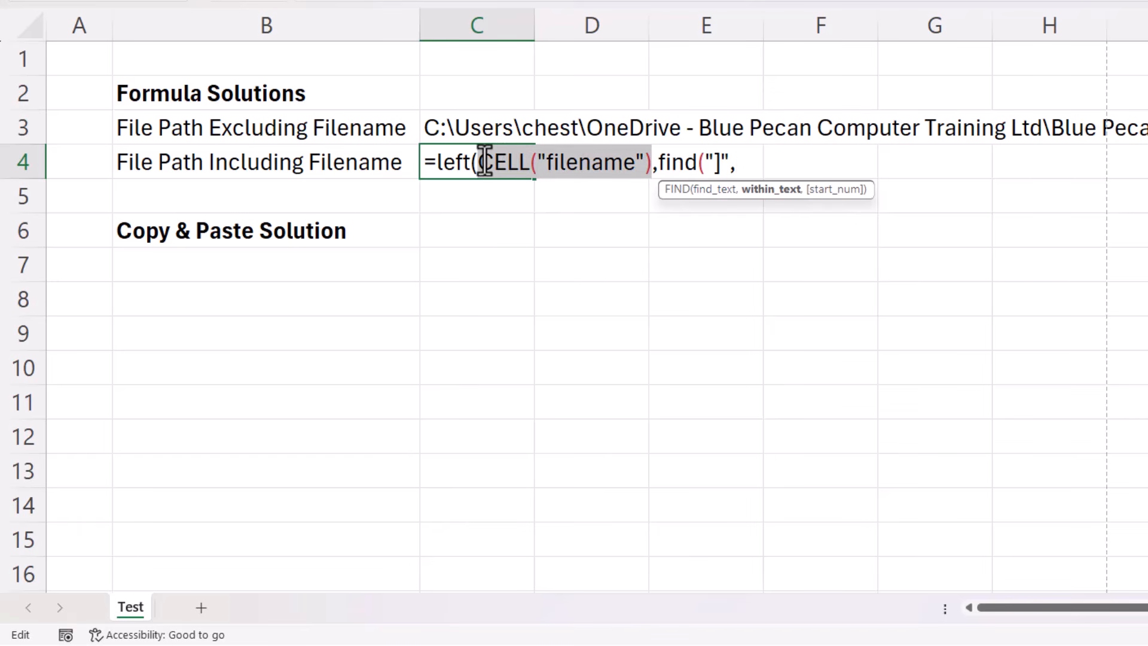
{"action": "left_click", "coordinate": [738, 160]}
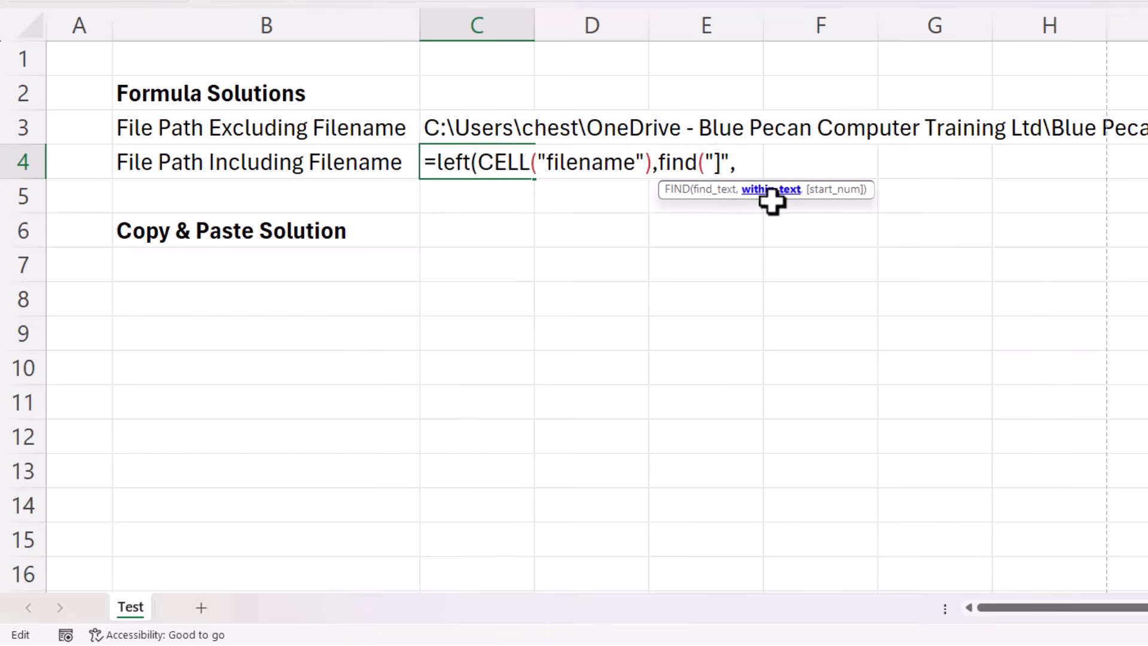
{"action": "key", "text": "ctrl+v"}
{"action": "type", "text": ")"}
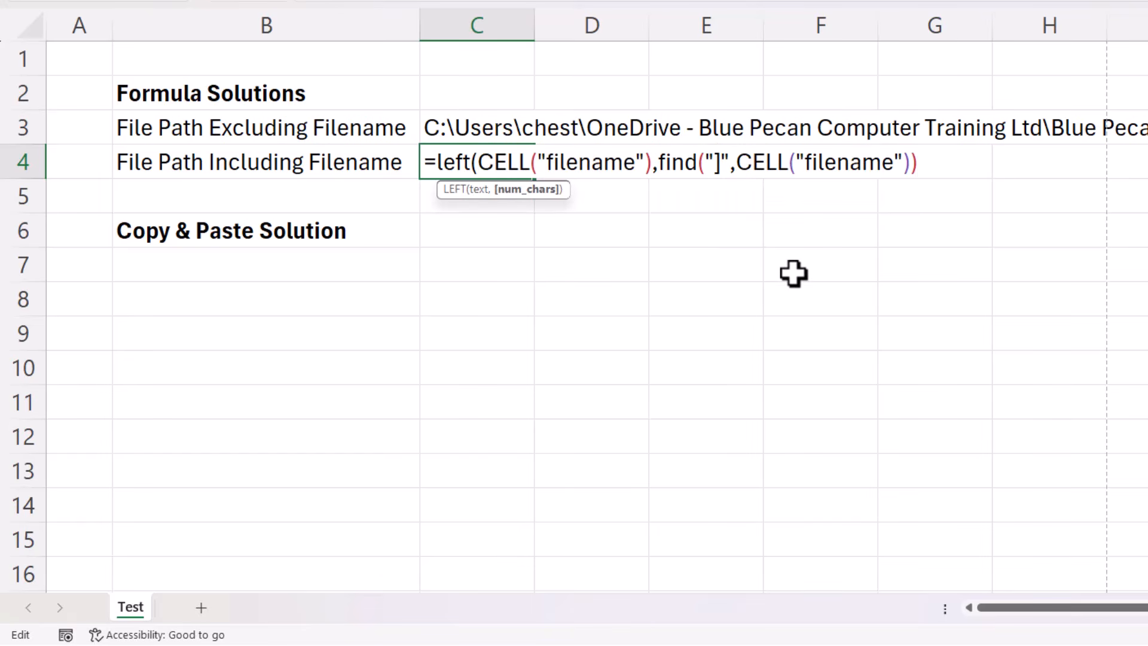
{"action": "type", "text": ")"}
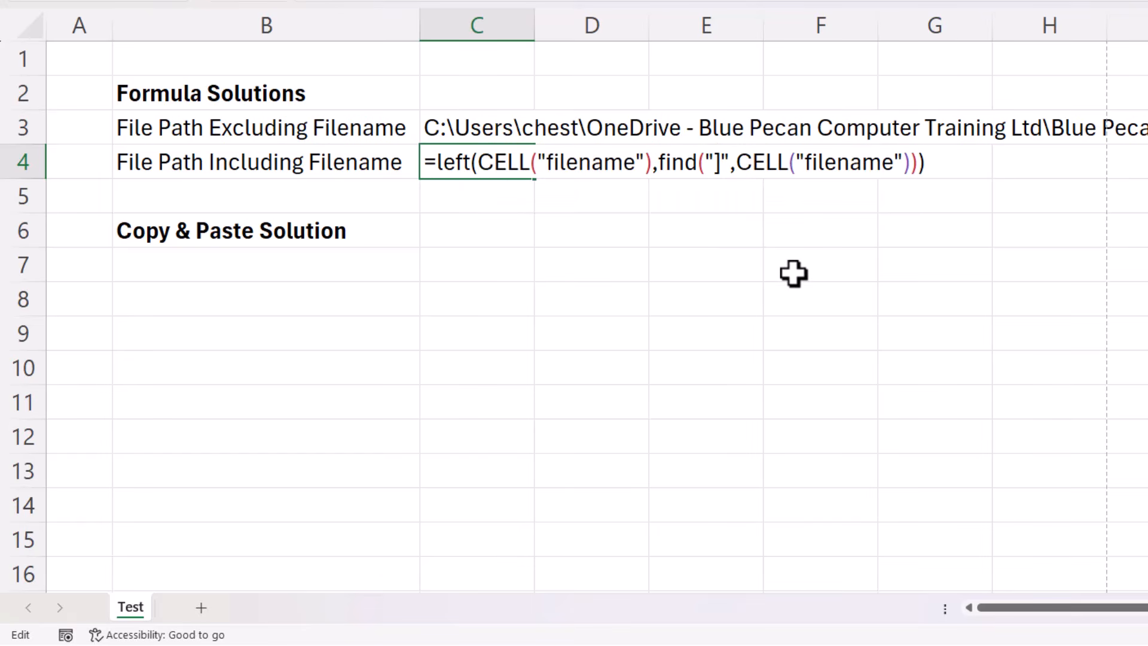
{"action": "key", "text": "Return"}
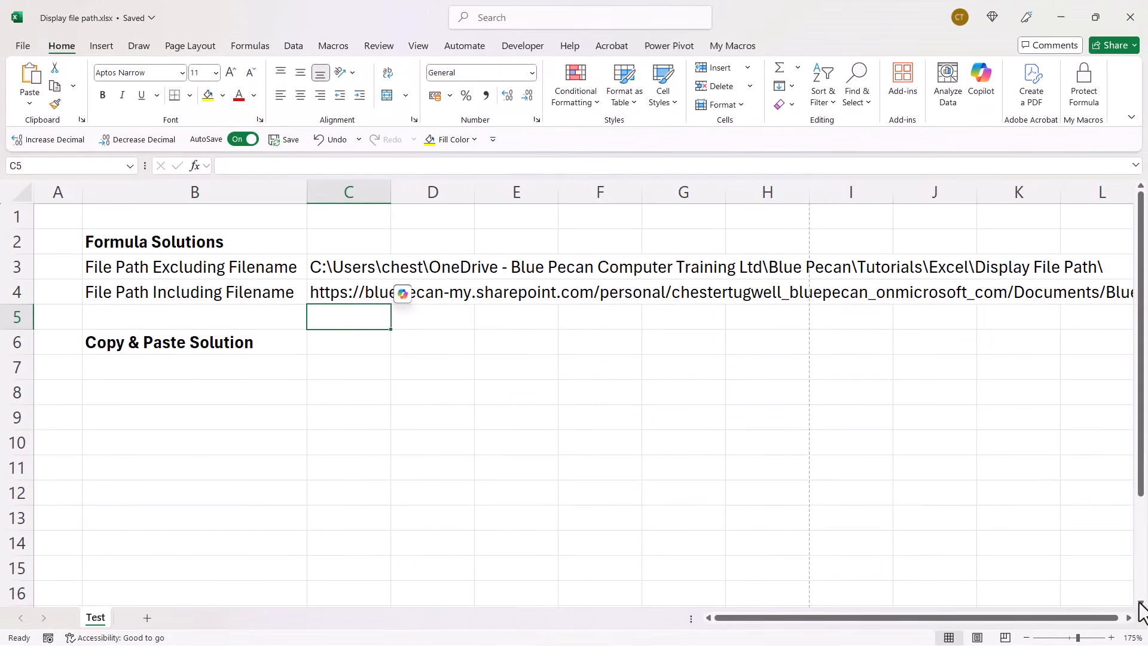
{"action": "scroll", "coordinate": [1135, 628], "scroll_direction": "right", "scroll_amount": 6}
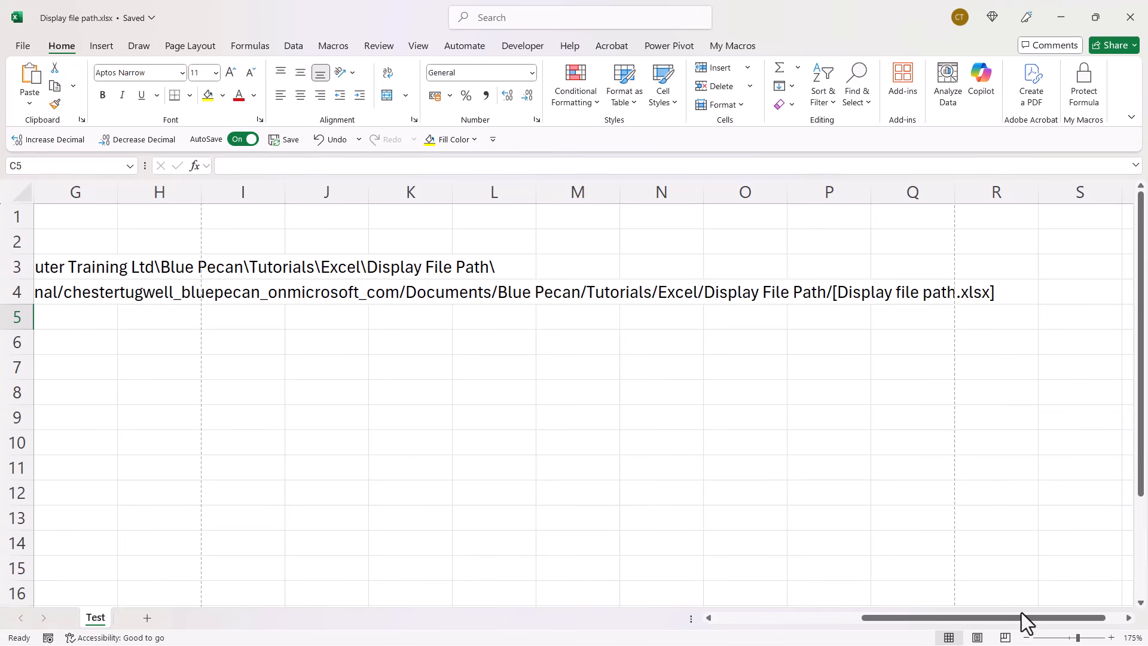
{"action": "left_click_drag", "start_coordinate": [1025, 620], "coordinate": [831, 593]}
Copy the workbook's local path from its file information and paste it into B7.
{"action": "left_click", "coordinate": [239, 367]}
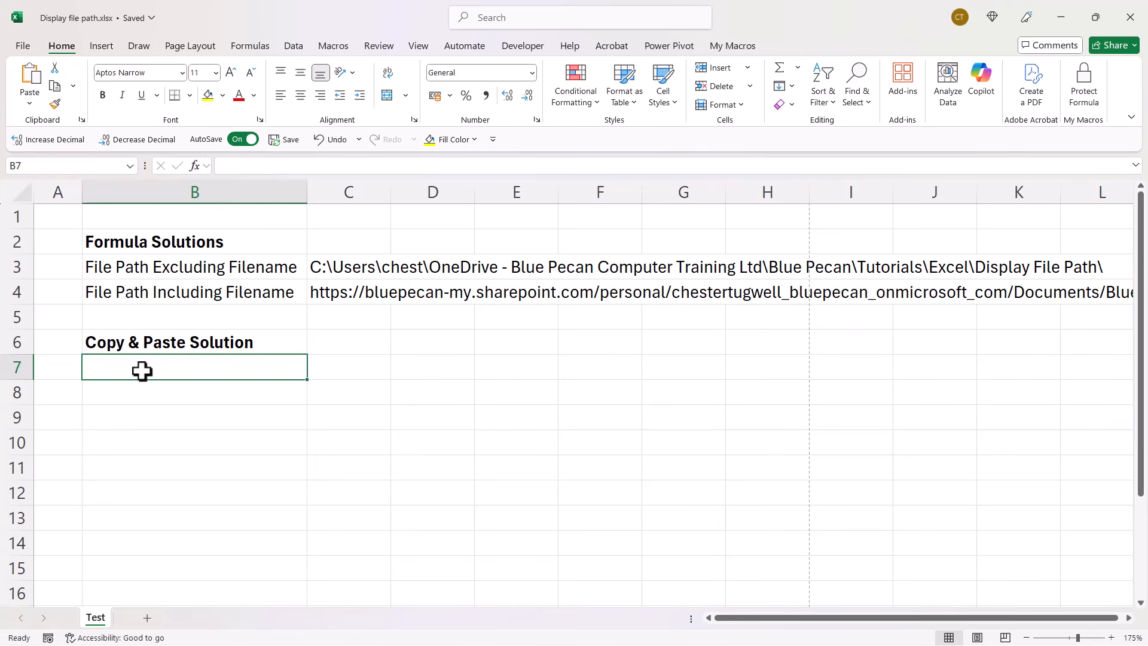
{"action": "left_click", "coordinate": [27, 51]}
{"action": "left_click", "coordinate": [33, 180]}
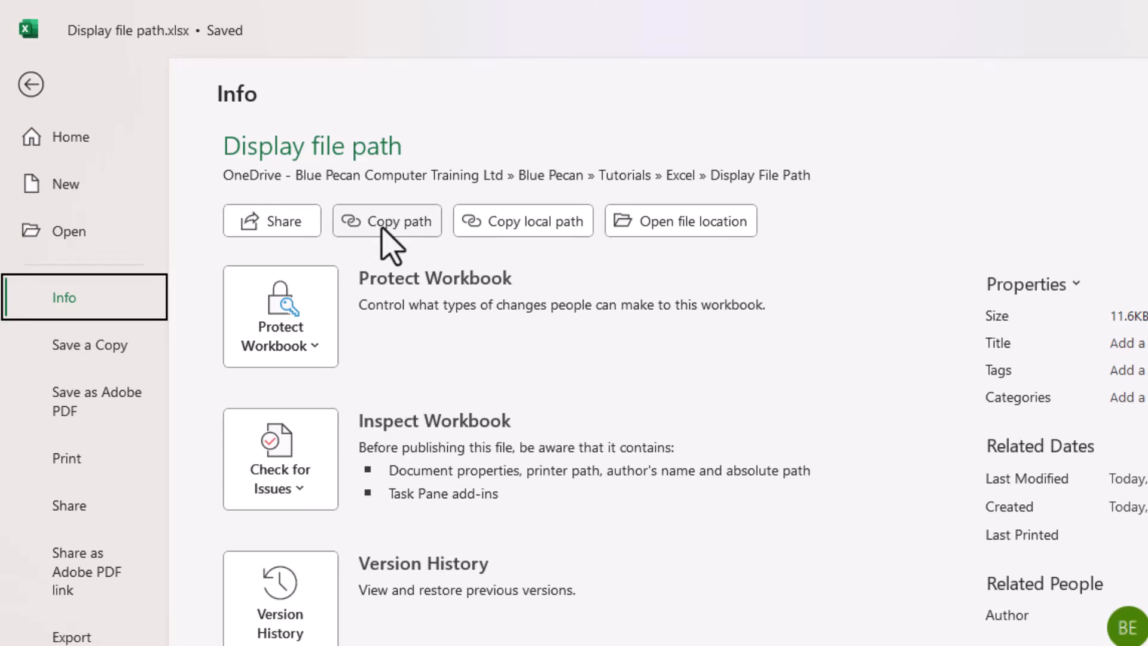
{"action": "left_click", "coordinate": [526, 223]}
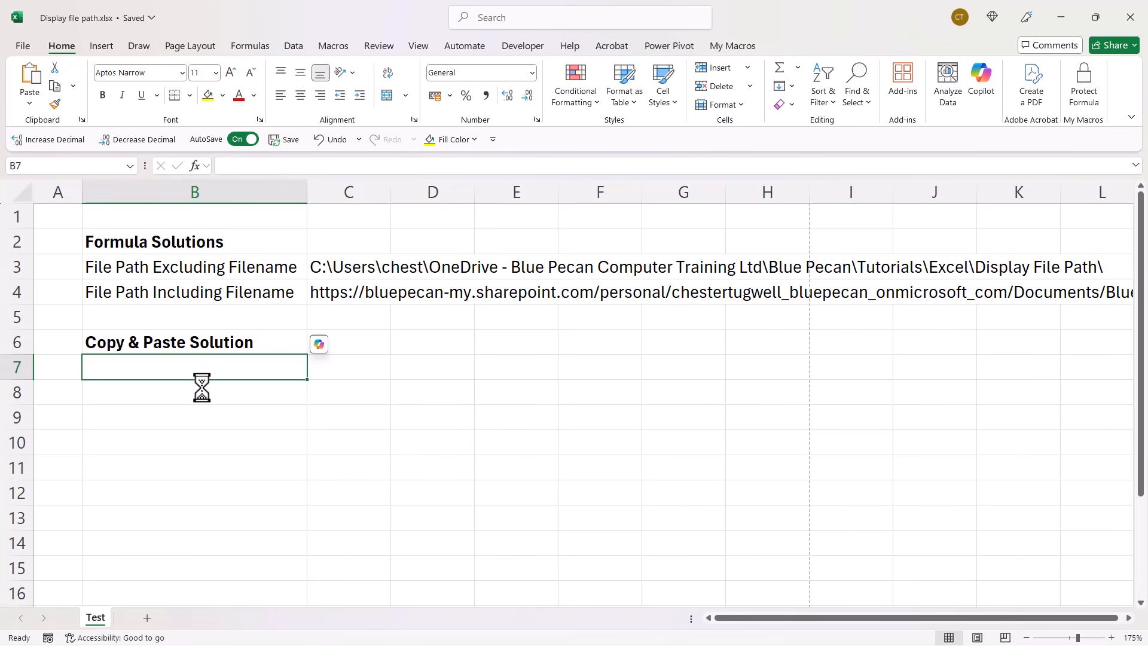
{"action": "key", "text": "ctrl+v"}
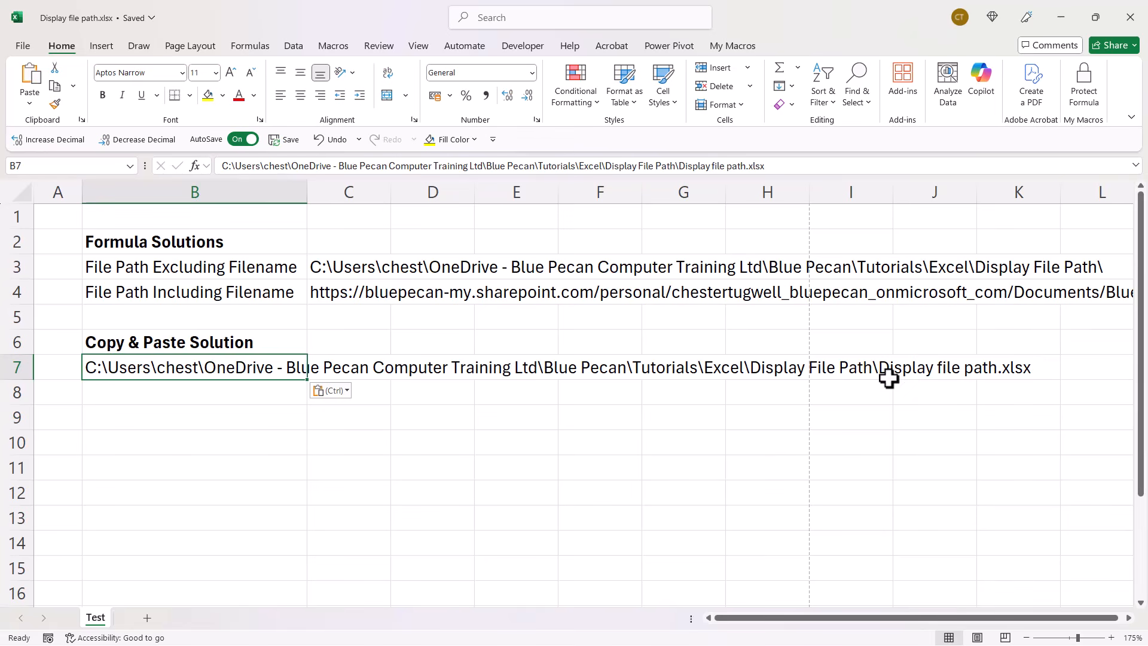
Copy the workbook's online path from its file information and paste it into B8.
{"action": "left_click", "coordinate": [120, 389]}
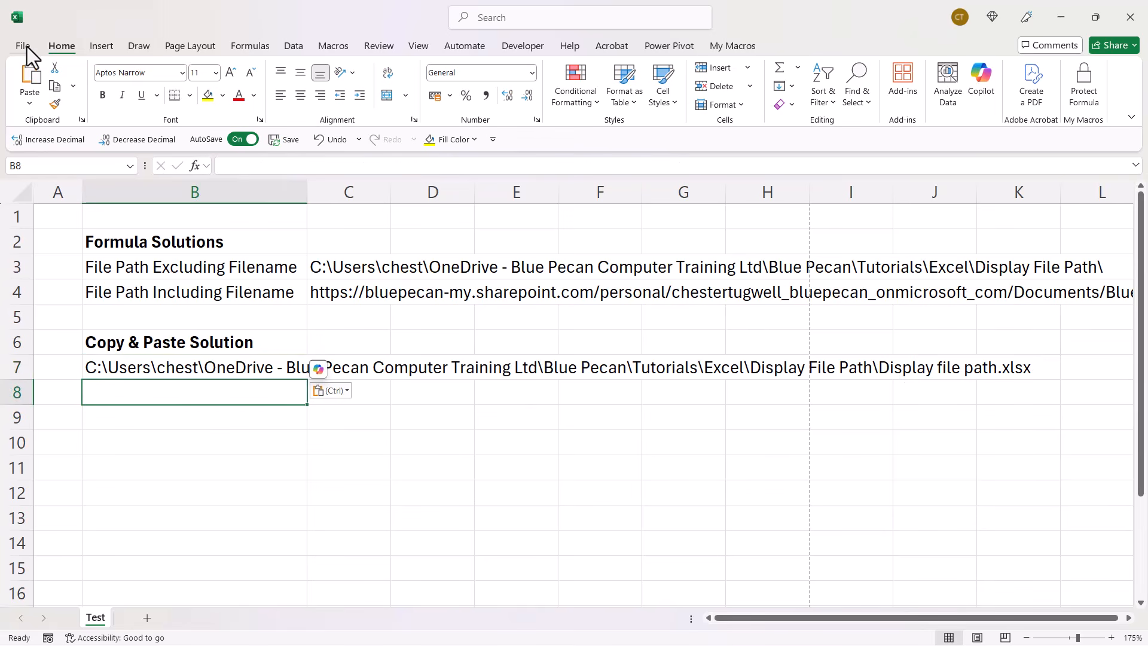
{"action": "left_click", "coordinate": [25, 46]}
{"action": "left_click", "coordinate": [33, 180]}
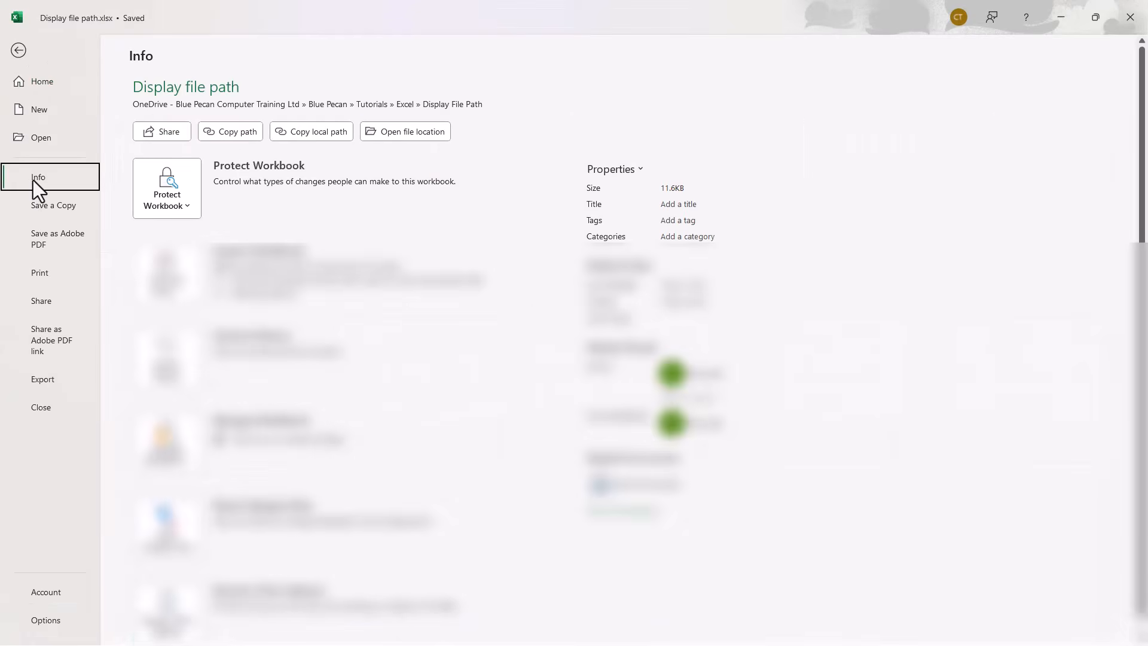
{"action": "left_click", "coordinate": [246, 131]}
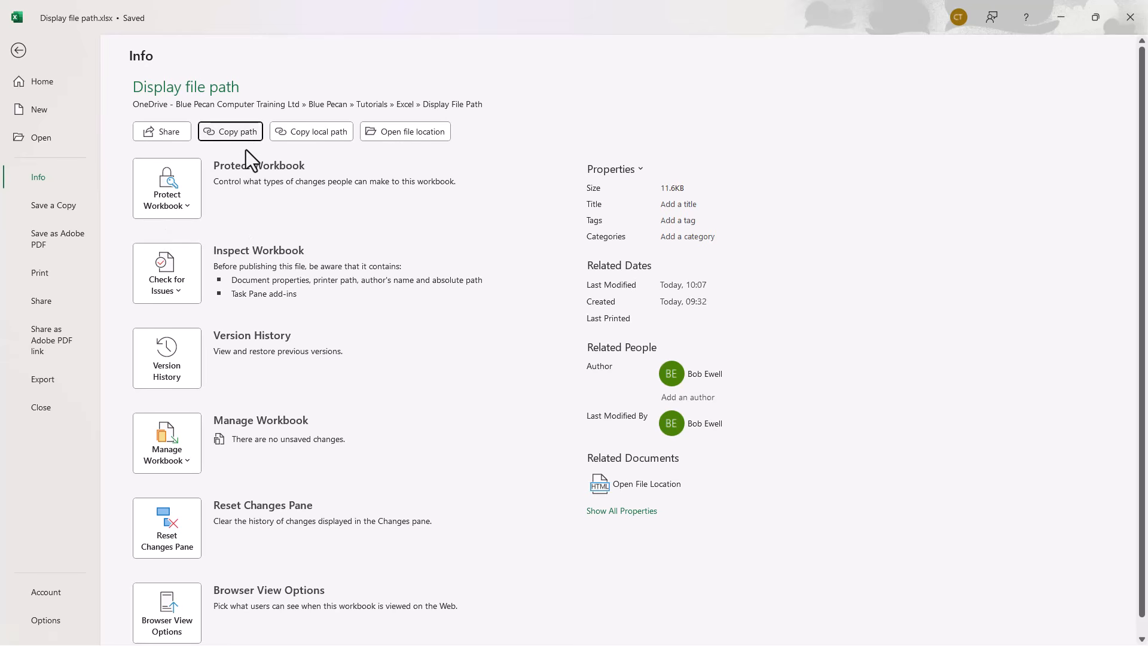
{"action": "left_click", "coordinate": [19, 51]}
{"action": "key", "text": "ctrl+v"}
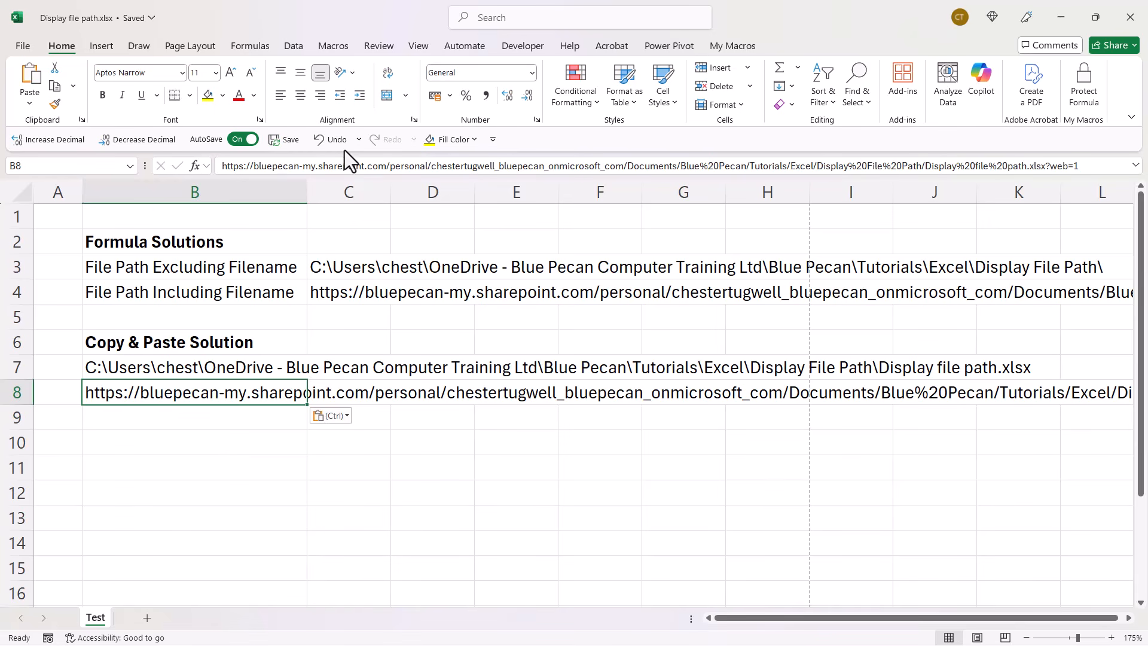
Switch the worksheet to Page Layout view.
{"action": "left_click", "coordinate": [418, 46]}
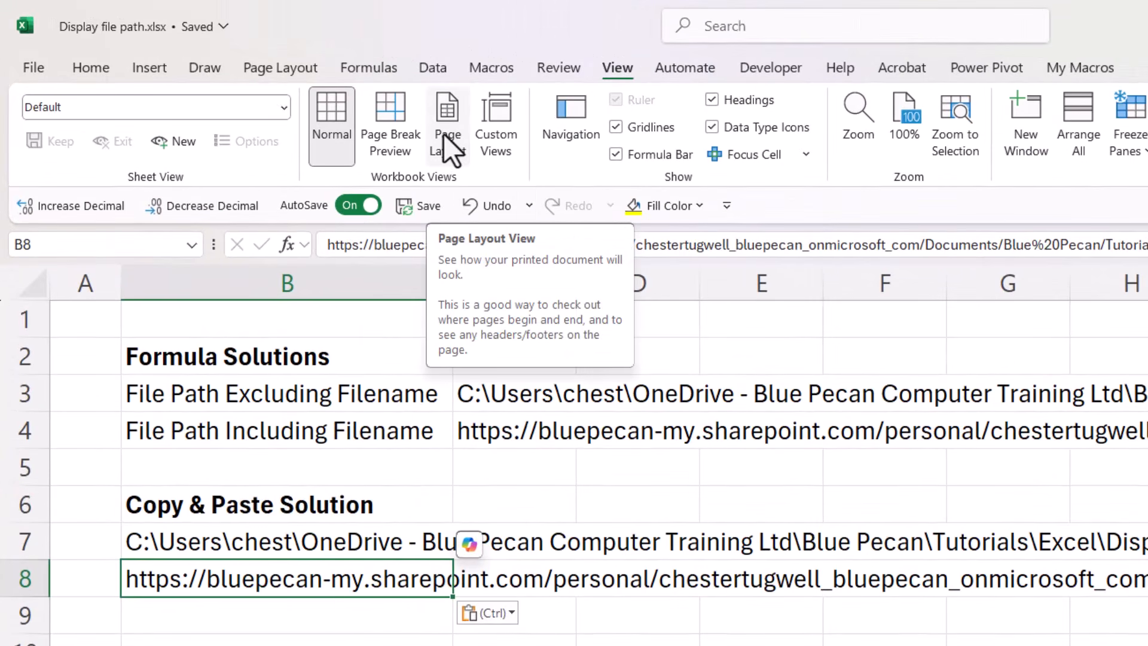
{"action": "left_click", "coordinate": [443, 134]}
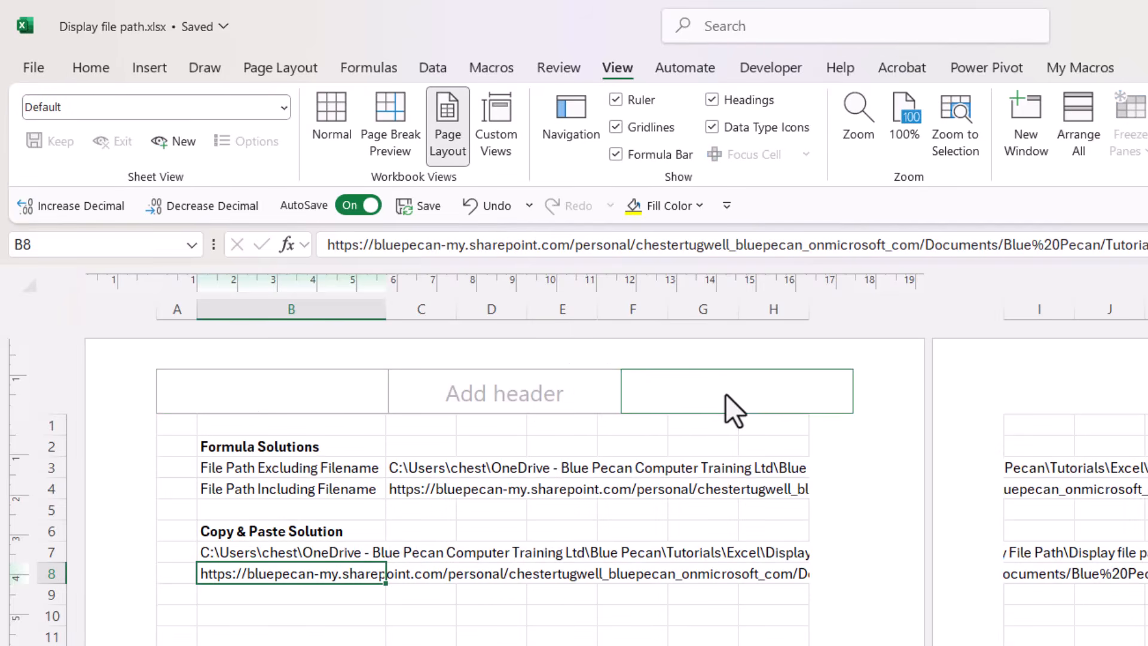
Insert the file path element &[Path]&[File] in the left section of the page header and finish editing the header.
{"action": "scroll", "coordinate": [373, 562], "scroll_direction": "down", "scroll_amount": 7}
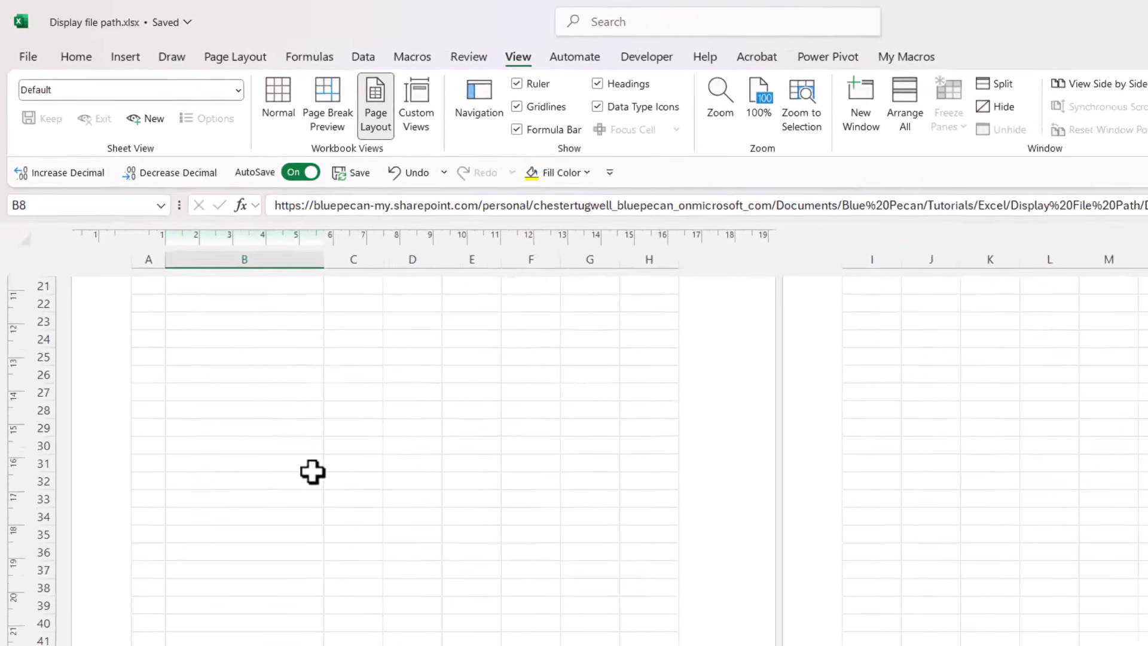
{"action": "scroll", "coordinate": [312, 472], "scroll_direction": "down", "scroll_amount": 4}
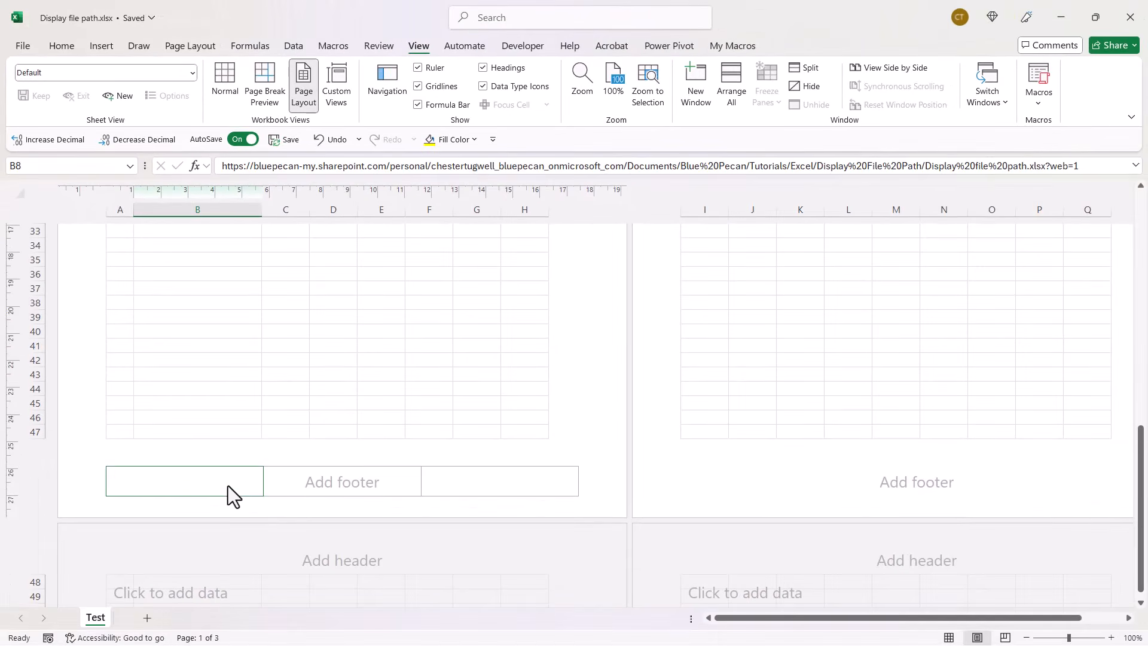
{"action": "scroll", "coordinate": [349, 424], "scroll_direction": "up", "scroll_amount": 9}
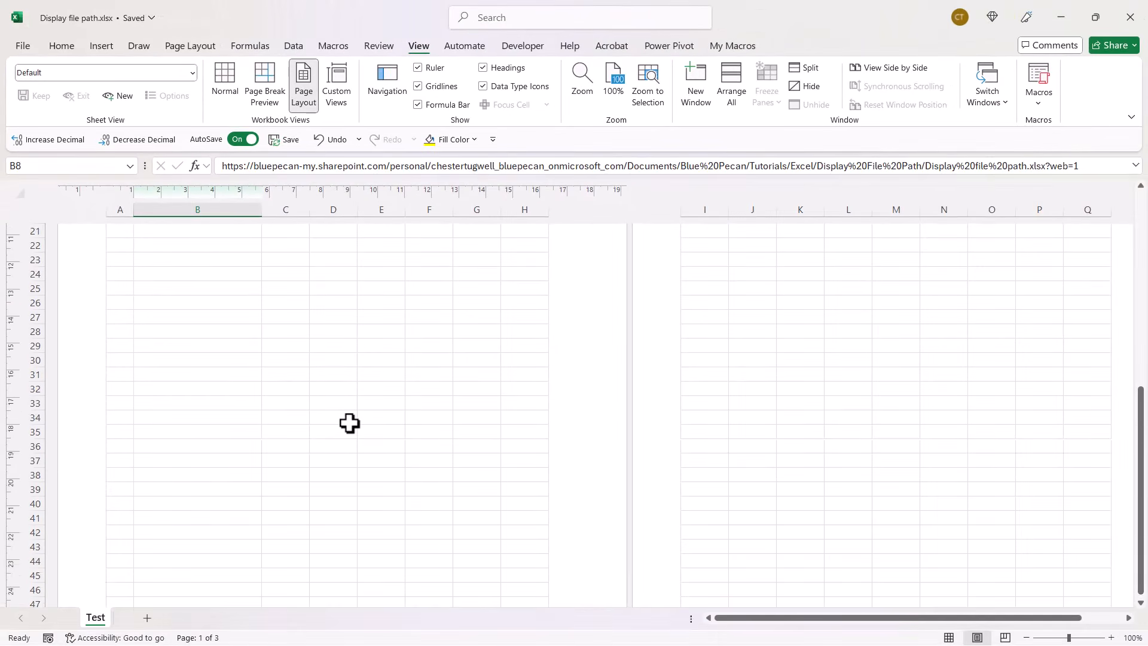
{"action": "scroll", "coordinate": [272, 289], "scroll_direction": "up", "scroll_amount": 3}
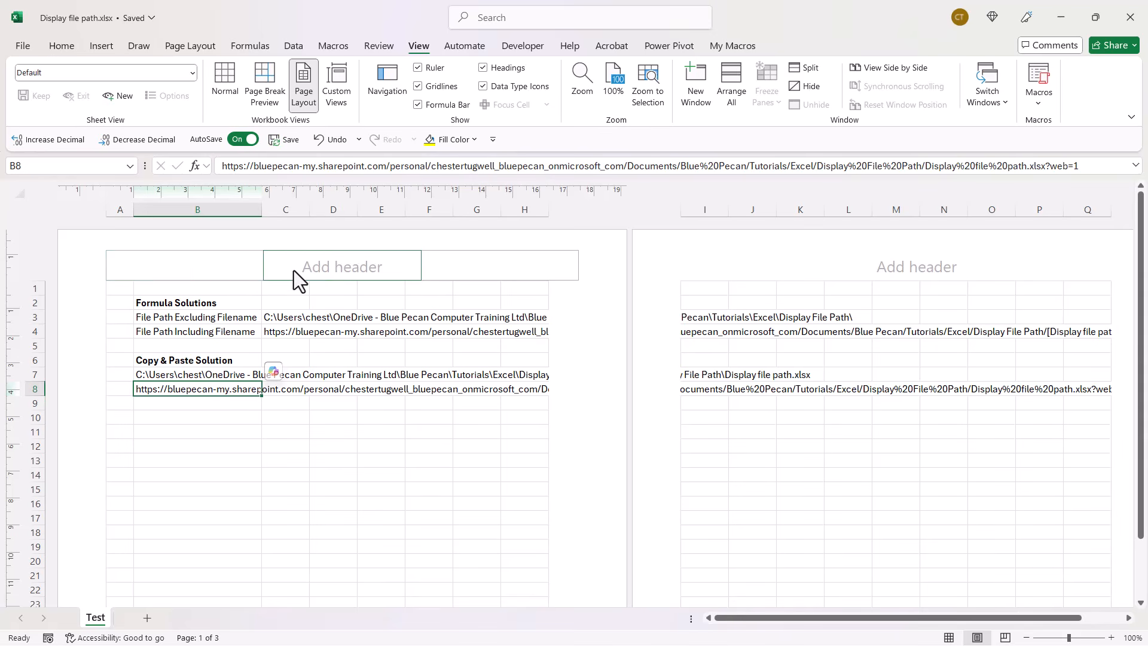
{"action": "left_click", "coordinate": [231, 268]}
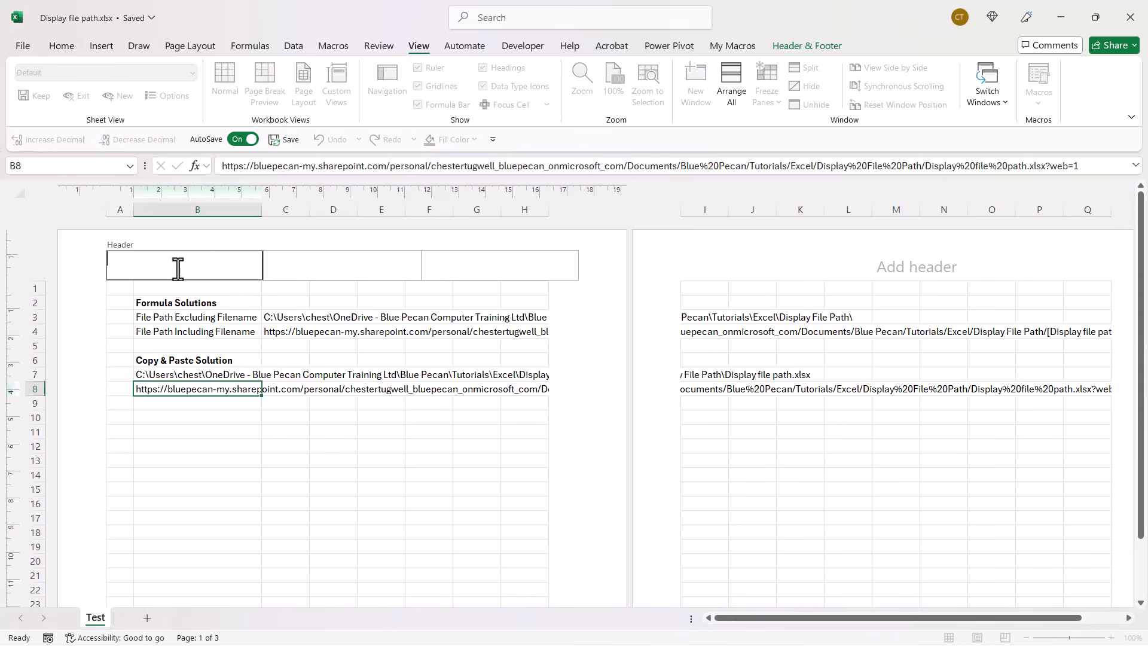
{"action": "left_click", "coordinate": [803, 46]}
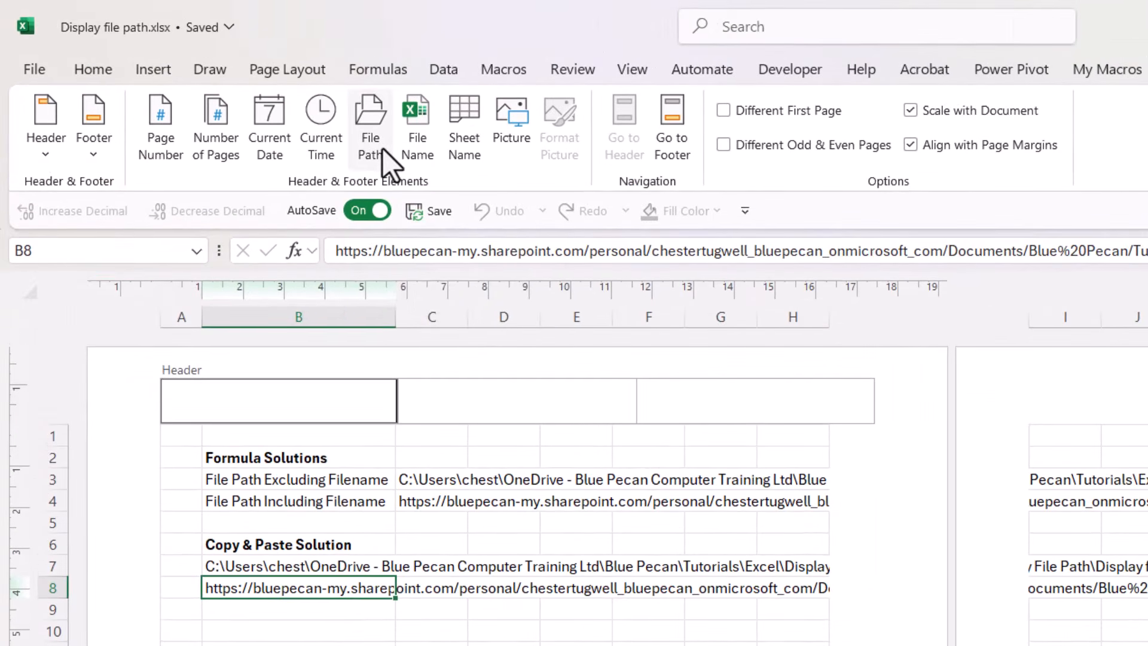
{"action": "left_click", "coordinate": [382, 148]}
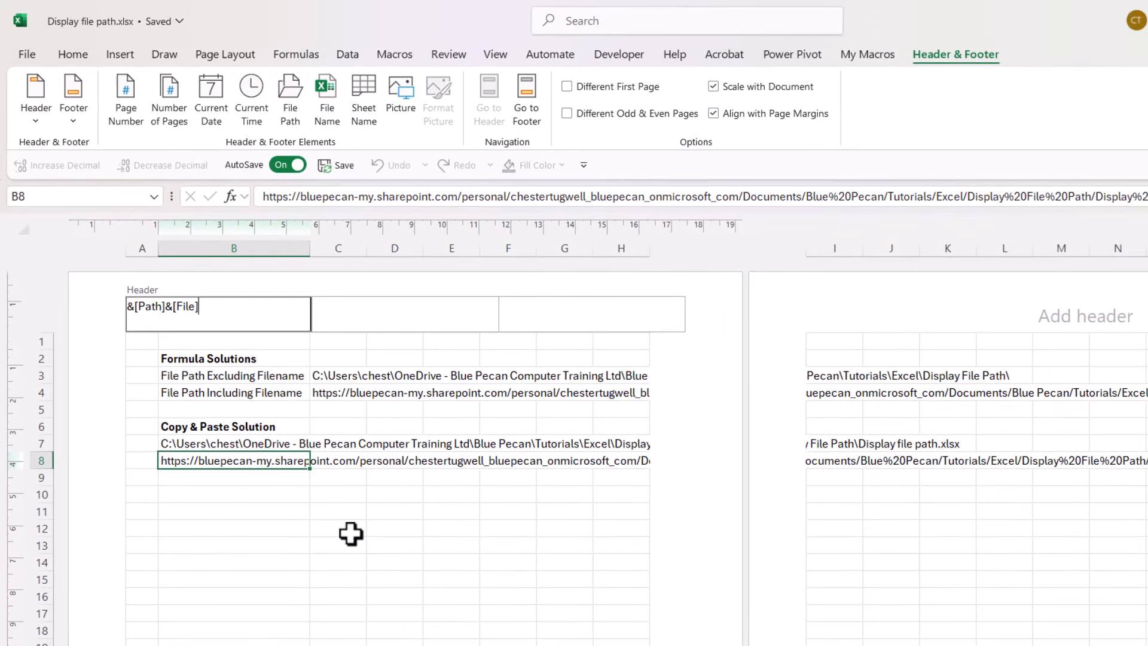
{"action": "left_click", "coordinate": [349, 529]}
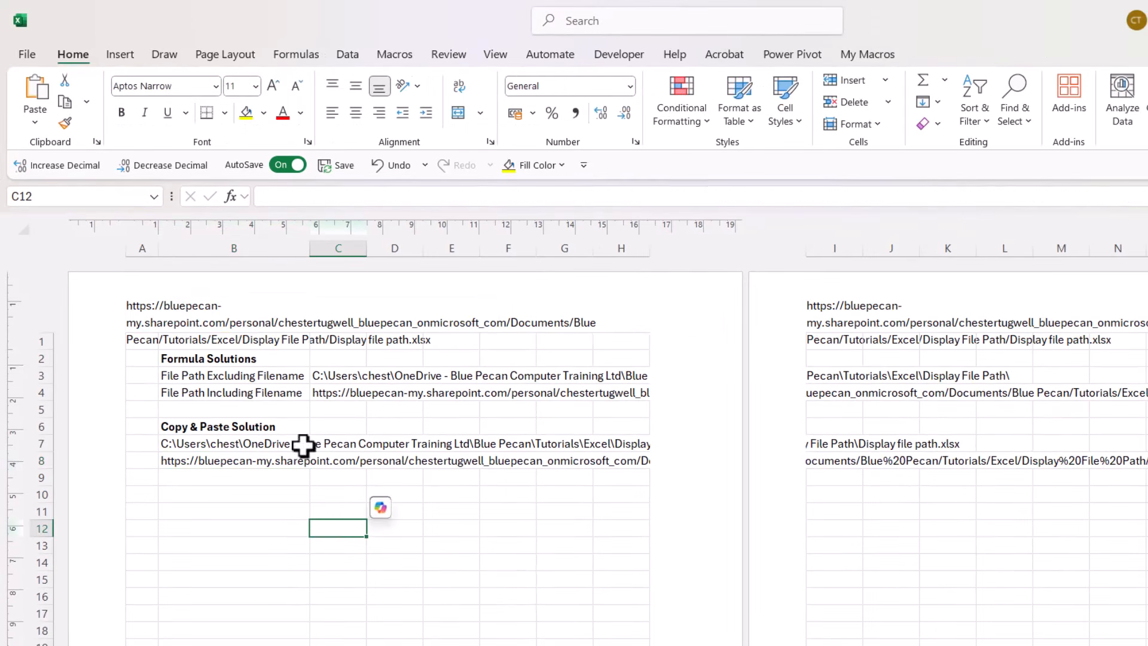